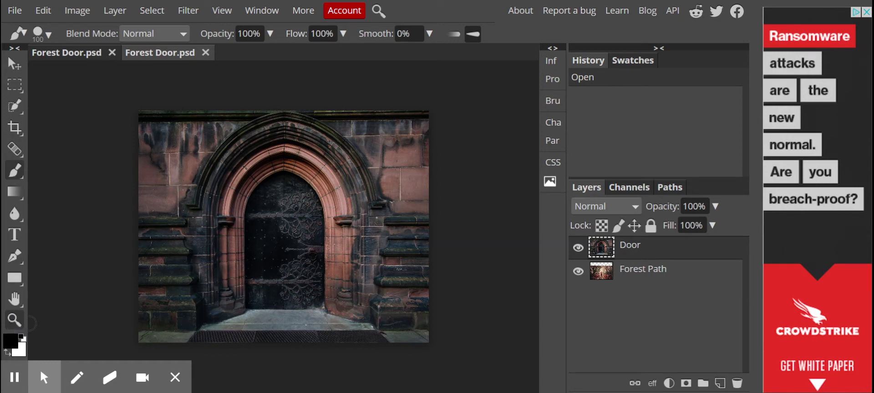
Step: Check the Forest Path layer beneath the Door layer, and add a raster mask to the Door layer
{"action": "left_click", "coordinate": [14, 320]}
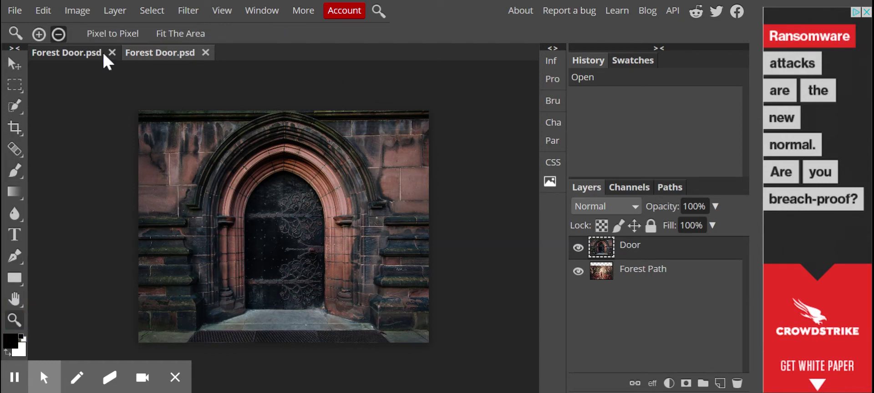
{"action": "left_click", "coordinate": [169, 32]}
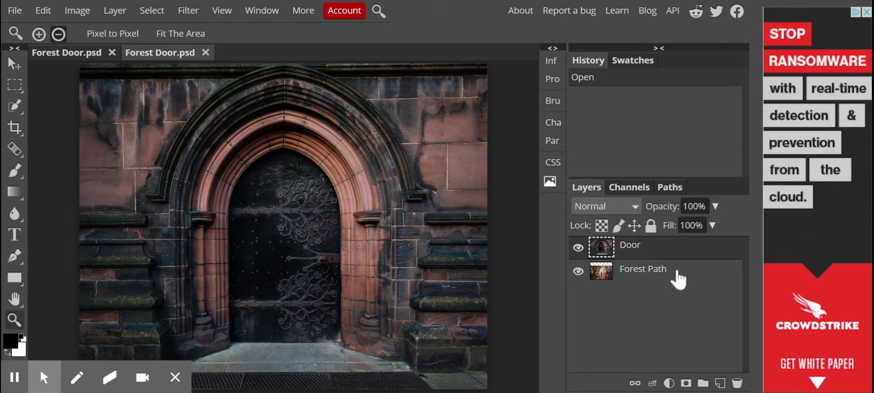
{"action": "left_click", "coordinate": [579, 247]}
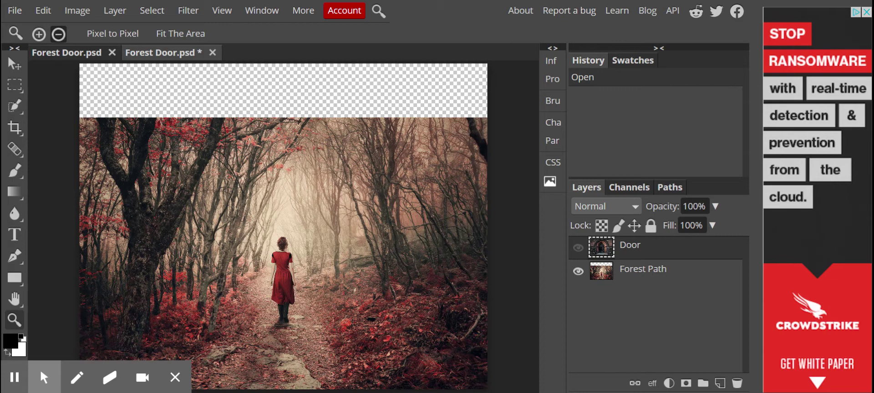
{"action": "left_click", "coordinate": [578, 248]}
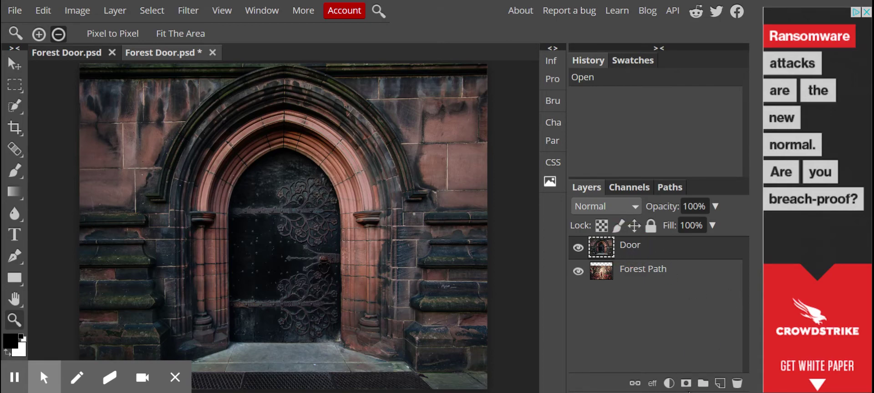
{"action": "left_click", "coordinate": [686, 384]}
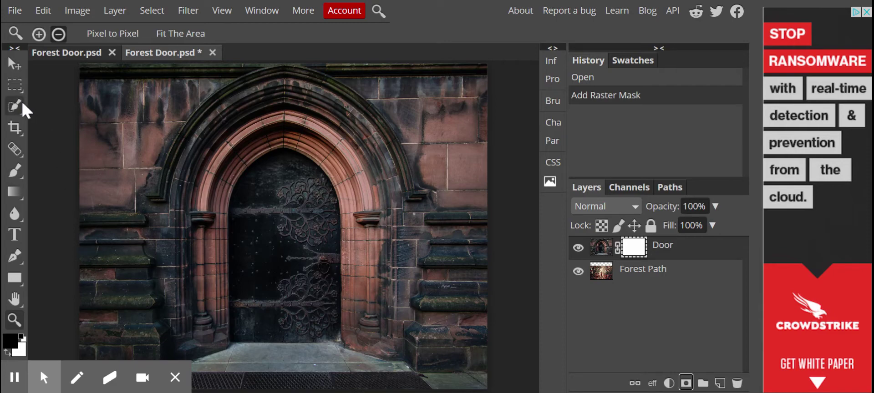
Step: Choose the Brush tool and set its hardness to 25%
{"action": "left_click", "coordinate": [13, 173]}
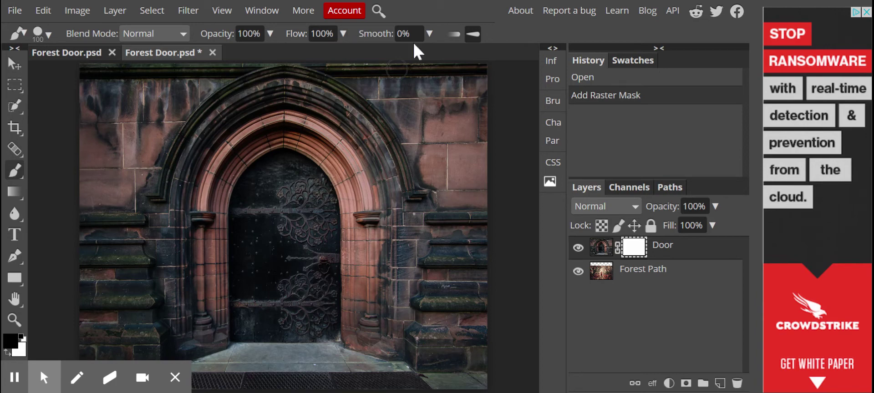
{"action": "left_click", "coordinate": [49, 36]}
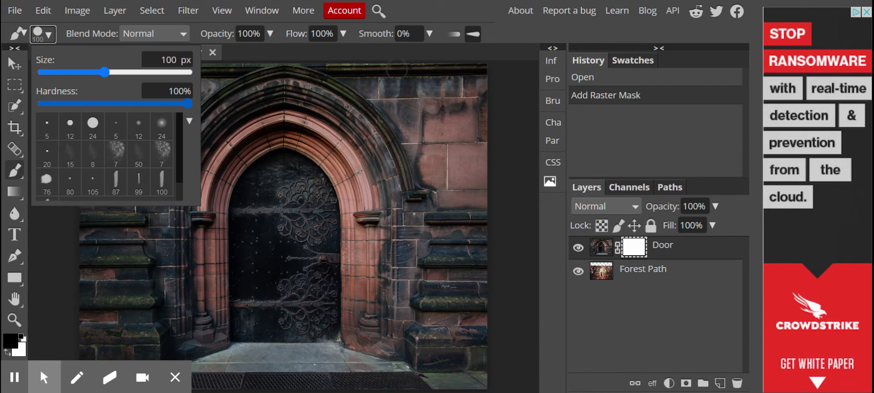
{"action": "left_click_drag", "start_coordinate": [188, 104], "coordinate": [83, 112]}
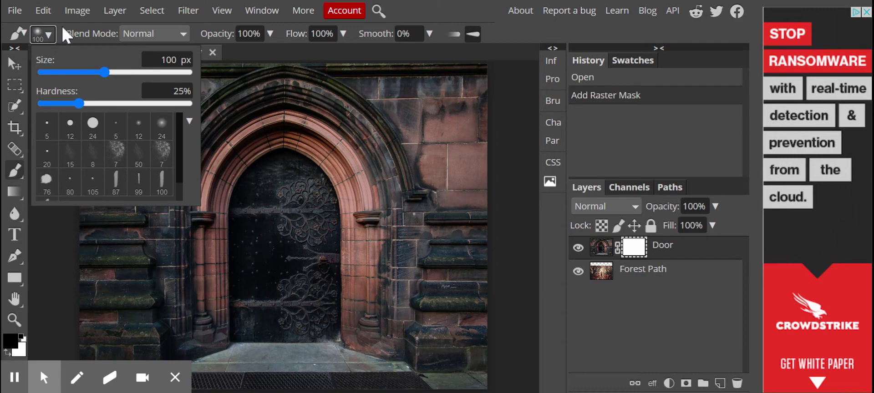
{"action": "left_click", "coordinate": [71, 33]}
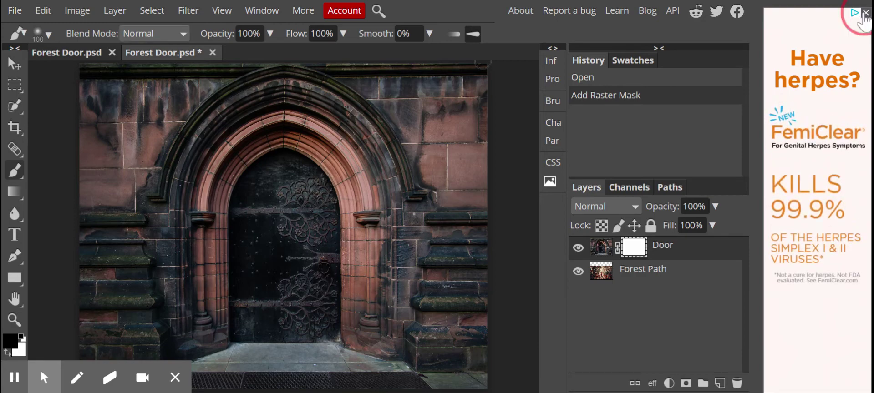
{"action": "left_click", "coordinate": [865, 12]}
{"action": "mouse_move", "coordinate": [44, 377]}
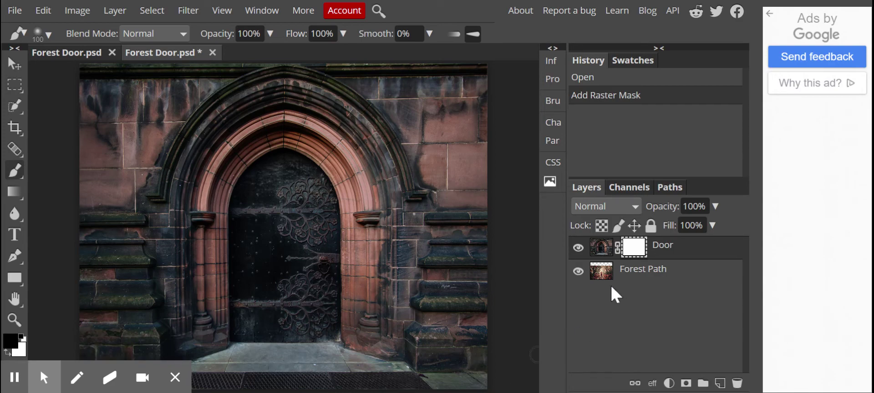
Step: Paint black on the Door layer's mask over the whole wooden door to reveal the forest path inside the arch
{"action": "left_click", "coordinate": [578, 247]}
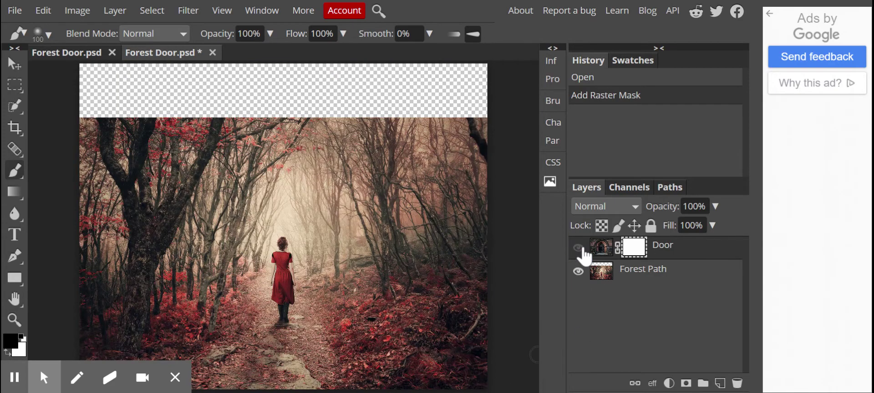
{"action": "left_click", "coordinate": [578, 248]}
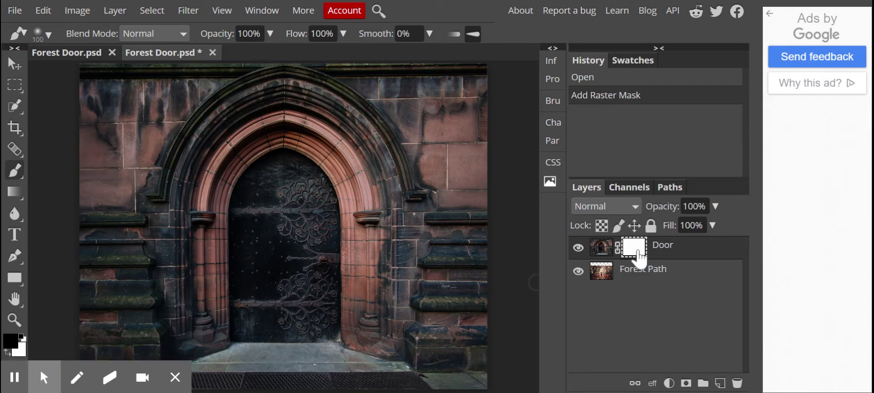
{"action": "left_click", "coordinate": [638, 248]}
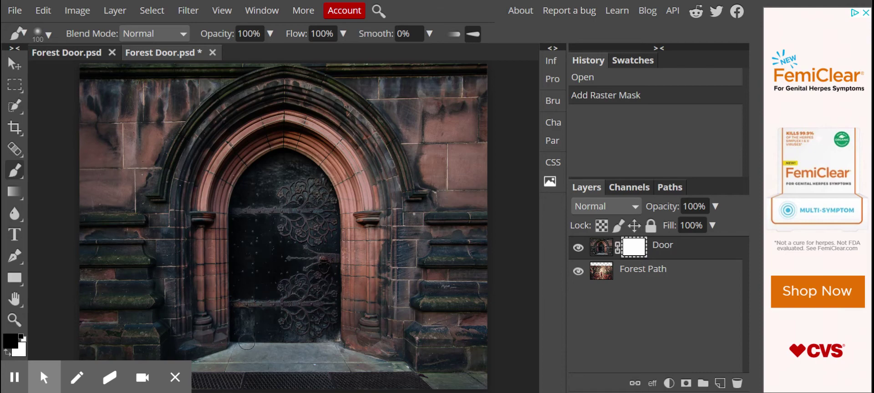
{"action": "left_click_drag", "start_coordinate": [248, 344], "coordinate": [246, 273]}
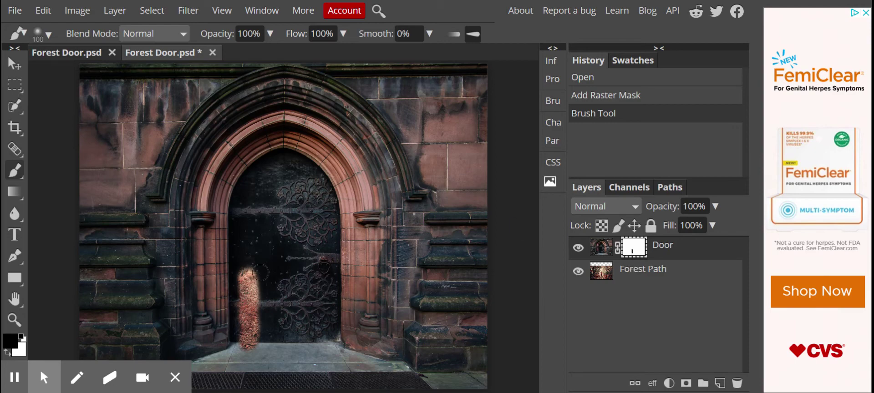
{"action": "mouse_move", "coordinate": [248, 276]}
{"action": "left_mouse_down"}
{"action": "mouse_move", "coordinate": [259, 206]}
{"action": "mouse_move", "coordinate": [285, 193]}
{"action": "mouse_move", "coordinate": [261, 213]}
{"action": "mouse_move", "coordinate": [246, 209]}
{"action": "mouse_move", "coordinate": [280, 165]}
{"action": "mouse_move", "coordinate": [284, 205]}
{"action": "mouse_move", "coordinate": [283, 164]}
{"action": "mouse_move", "coordinate": [299, 212]}
{"action": "mouse_move", "coordinate": [300, 192]}
{"action": "mouse_move", "coordinate": [275, 160]}
{"action": "mouse_move", "coordinate": [306, 192]}
{"action": "mouse_move", "coordinate": [266, 163]}
{"action": "mouse_move", "coordinate": [240, 202]}
{"action": "mouse_move", "coordinate": [251, 181]}
{"action": "mouse_move", "coordinate": [234, 196]}
{"action": "mouse_move", "coordinate": [248, 260]}
{"action": "left_mouse_up"}
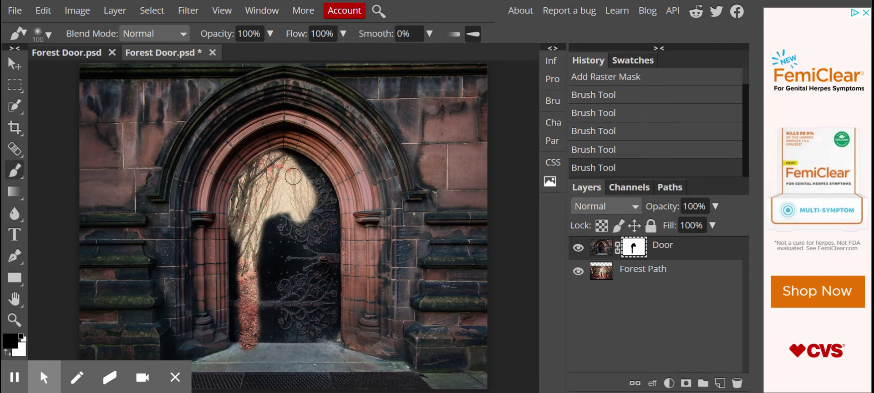
{"action": "mouse_move", "coordinate": [268, 222]}
{"action": "left_mouse_down"}
{"action": "mouse_move", "coordinate": [262, 251]}
{"action": "mouse_move", "coordinate": [279, 211]}
{"action": "mouse_move", "coordinate": [278, 235]}
{"action": "mouse_move", "coordinate": [289, 217]}
{"action": "mouse_move", "coordinate": [291, 247]}
{"action": "mouse_move", "coordinate": [298, 213]}
{"action": "mouse_move", "coordinate": [301, 248]}
{"action": "mouse_move", "coordinate": [311, 213]}
{"action": "mouse_move", "coordinate": [311, 254]}
{"action": "mouse_move", "coordinate": [317, 232]}
{"action": "mouse_move", "coordinate": [317, 222]}
{"action": "mouse_move", "coordinate": [273, 223]}
{"action": "mouse_move", "coordinate": [273, 312]}
{"action": "mouse_move", "coordinate": [266, 254]}
{"action": "mouse_move", "coordinate": [261, 314]}
{"action": "left_mouse_up"}
{"action": "left_click", "coordinate": [14, 377]}
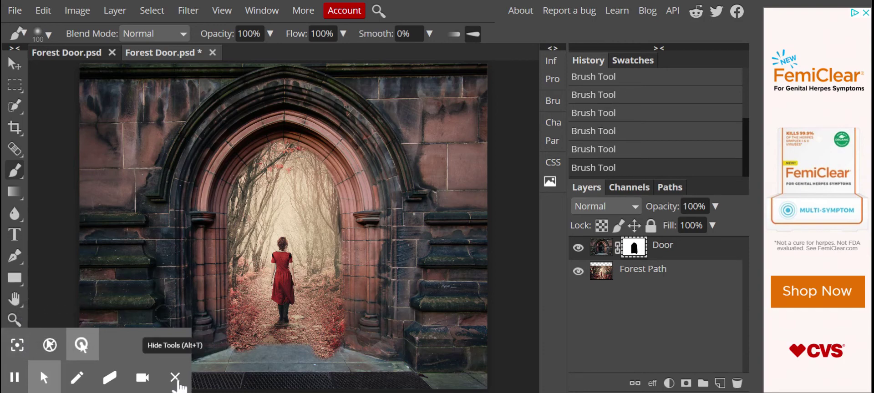
{"action": "left_click", "coordinate": [175, 377]}
{"action": "left_click", "coordinate": [20, 349]}
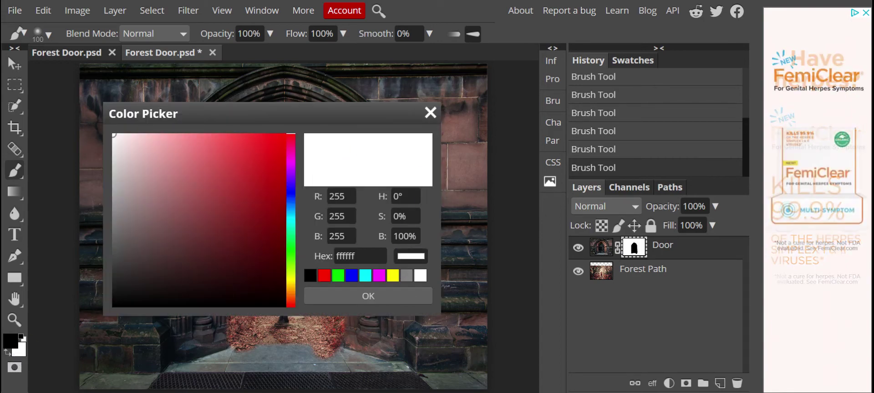
{"action": "left_click", "coordinate": [19, 354]}
{"action": "left_click", "coordinate": [430, 112]}
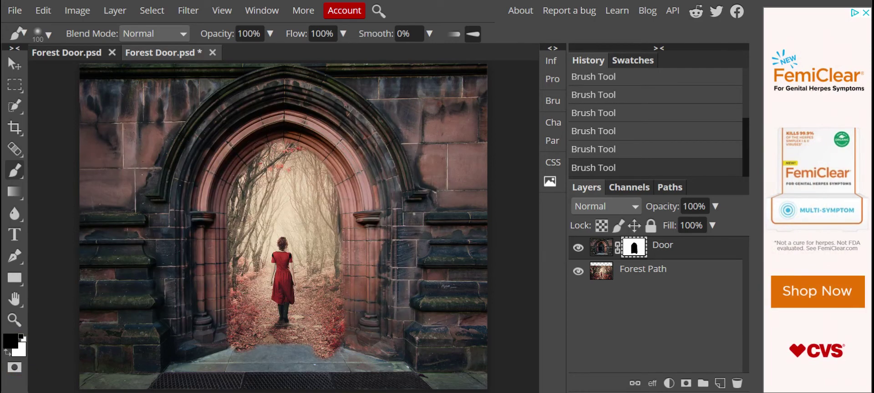
Step: Overpaint the arch's upper inner edge in black, and restore its stonework by painting white on the Door mask
{"action": "left_click_drag", "start_coordinate": [262, 150], "coordinate": [276, 150]}
{"action": "left_click", "coordinate": [7, 354]}
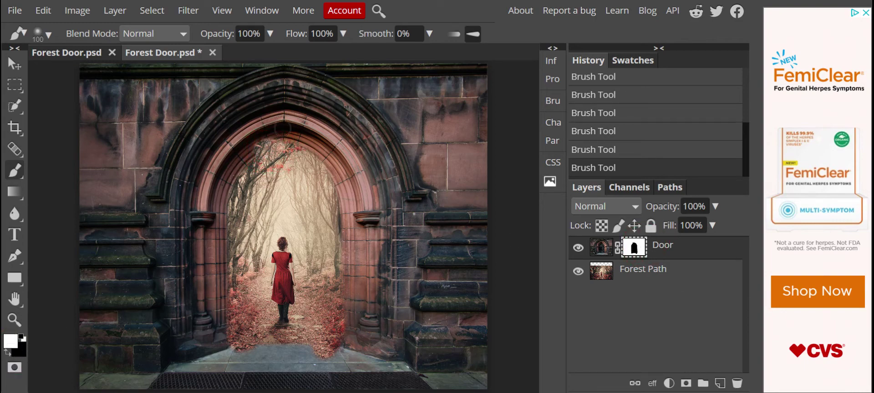
{"action": "mouse_move", "coordinate": [242, 150]}
{"action": "left_mouse_down"}
{"action": "mouse_move", "coordinate": [262, 155]}
{"action": "mouse_move", "coordinate": [289, 137]}
{"action": "mouse_move", "coordinate": [319, 147]}
{"action": "left_mouse_up"}
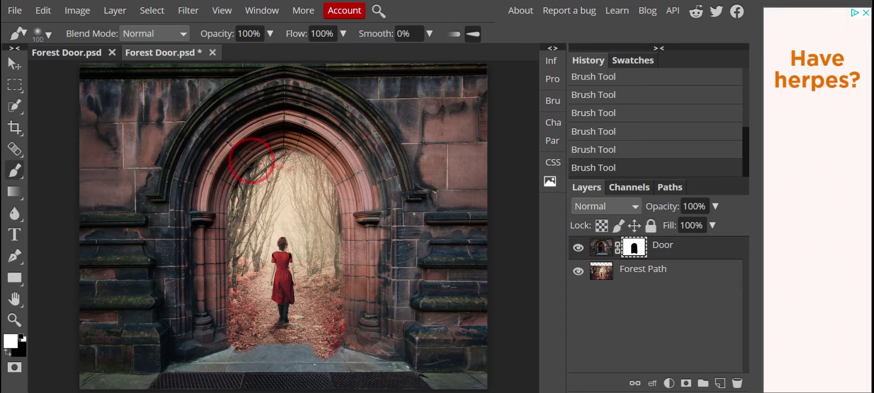
{"action": "mouse_move", "coordinate": [249, 159]}
{"action": "left_mouse_down"}
{"action": "mouse_move", "coordinate": [270, 151]}
{"action": "mouse_move", "coordinate": [324, 159]}
{"action": "mouse_move", "coordinate": [351, 223]}
{"action": "left_mouse_up"}
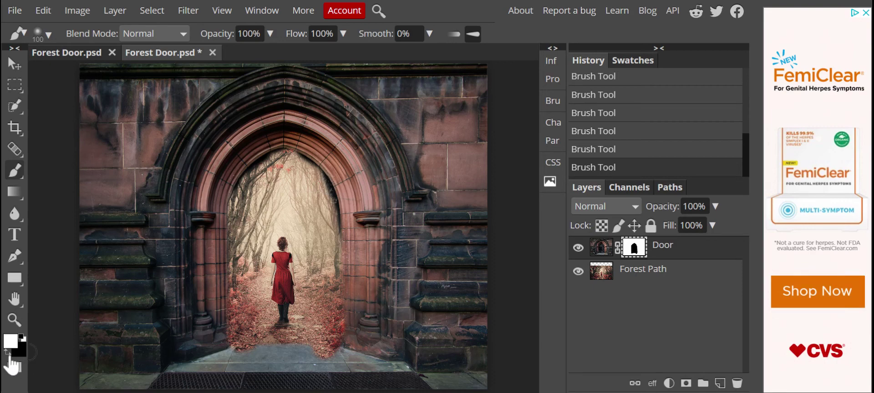
Step: Switch the brush colour back to black and set the brush flow to 20%
{"action": "left_click", "coordinate": [7, 353]}
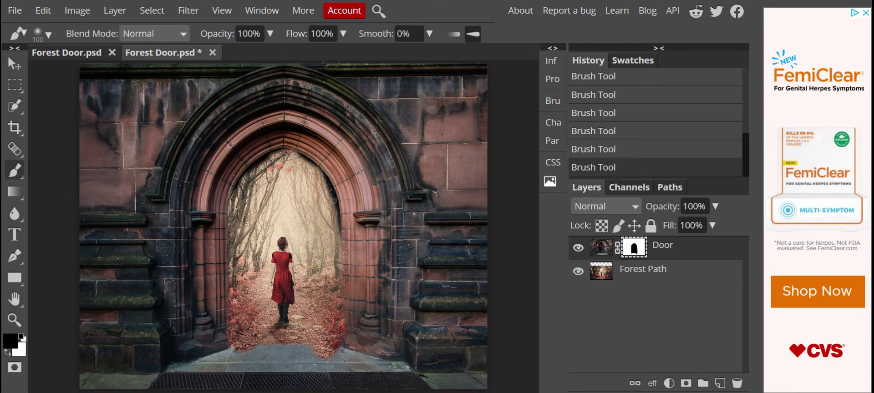
{"action": "left_click", "coordinate": [342, 33]}
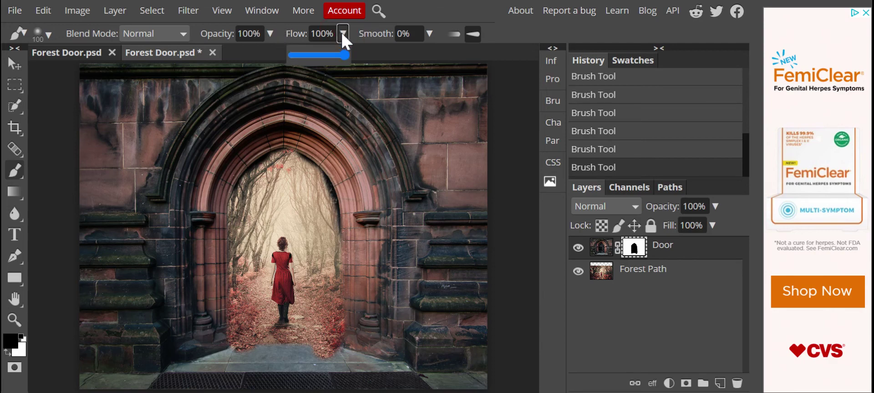
{"action": "left_click_drag", "start_coordinate": [343, 56], "coordinate": [331, 56]}
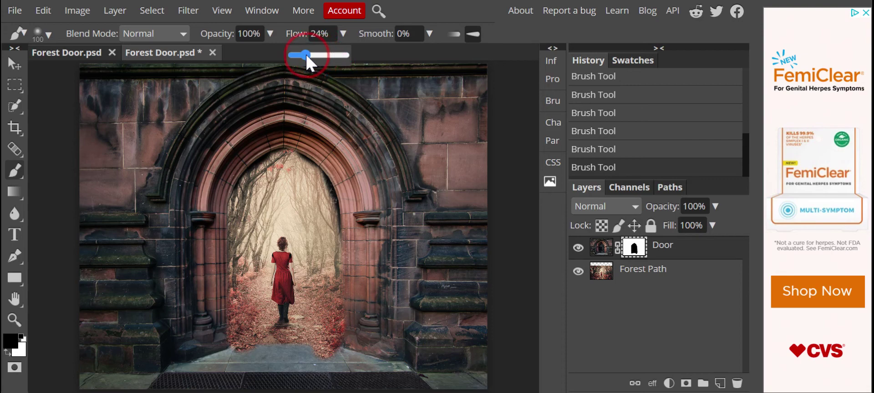
{"action": "left_click_drag", "start_coordinate": [306, 55], "coordinate": [305, 56]}
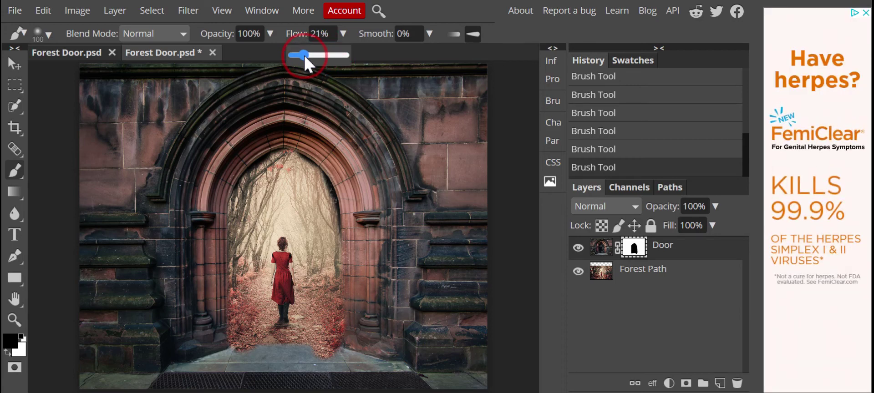
{"action": "left_click", "coordinate": [312, 33]}
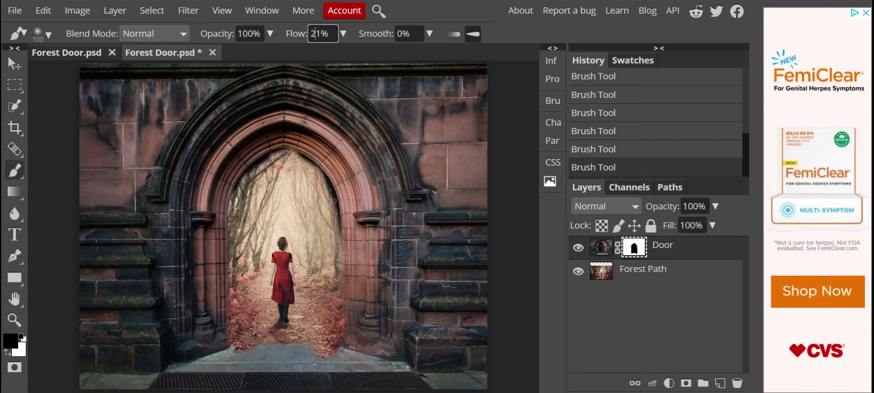
{"action": "key", "text": "Delete"}
{"action": "left_click", "coordinate": [281, 38]}
Step: Set the brush opacity to 60% and softly blend the doorway's upper-left inner edge on the Door mask
{"action": "left_click", "coordinate": [270, 33]}
{"action": "left_click", "coordinate": [271, 53]}
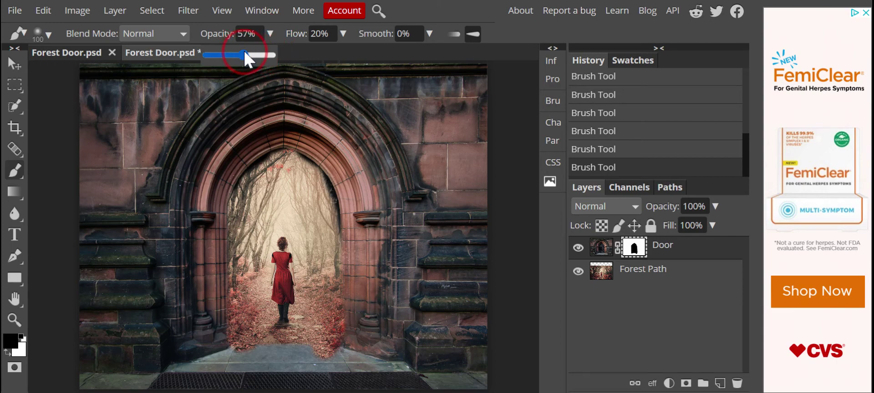
{"action": "left_click", "coordinate": [247, 34]}
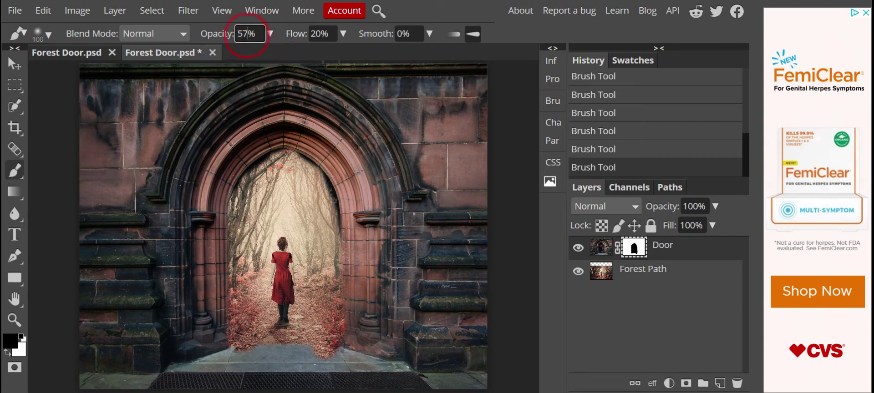
{"action": "key", "text": "BackSpace"}
{"action": "key", "text": "BackSpace"}
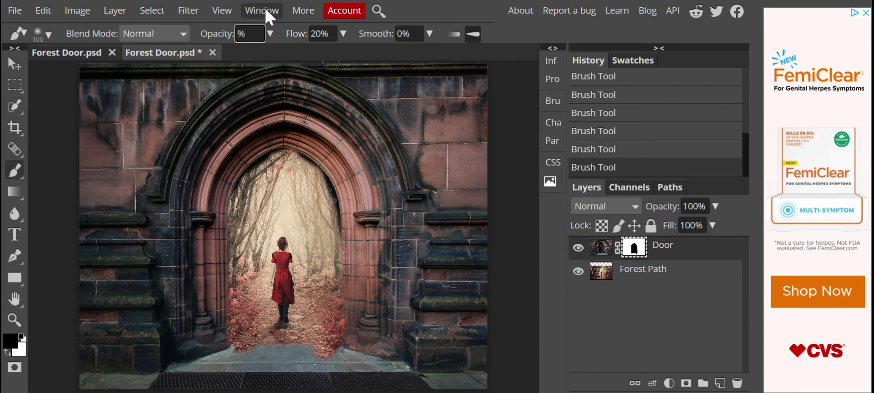
{"action": "type", "text": "60"}
{"action": "key", "text": "Return"}
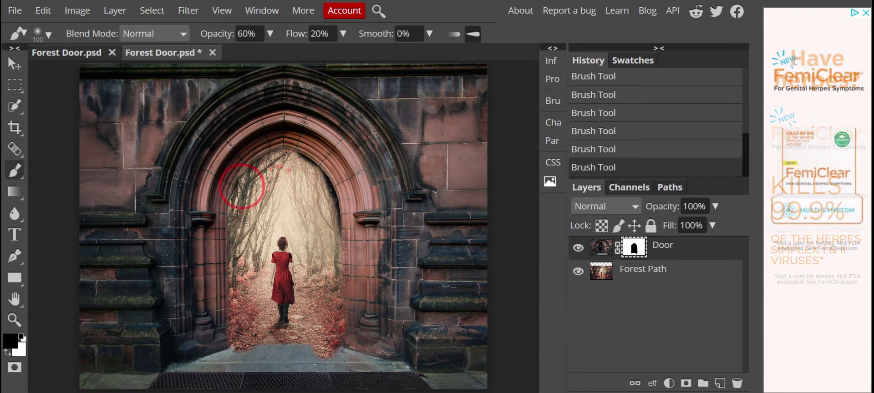
{"action": "left_click", "coordinate": [242, 186]}
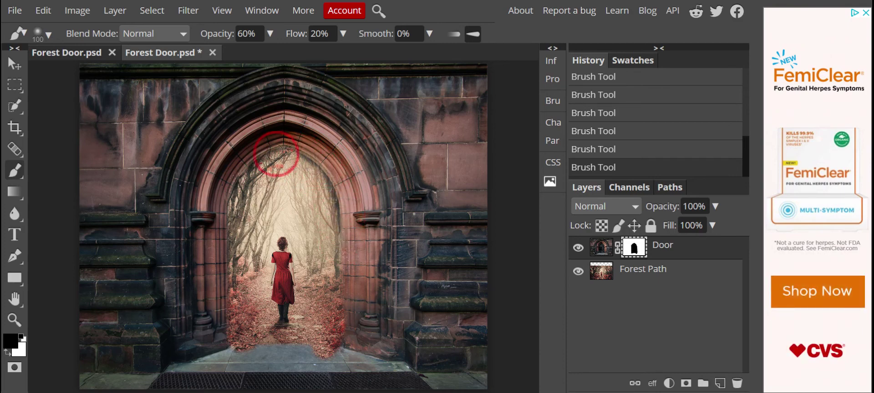
{"action": "mouse_move", "coordinate": [276, 154]}
{"action": "left_mouse_down"}
{"action": "mouse_move", "coordinate": [244, 185]}
{"action": "mouse_move", "coordinate": [241, 209]}
{"action": "left_mouse_up"}
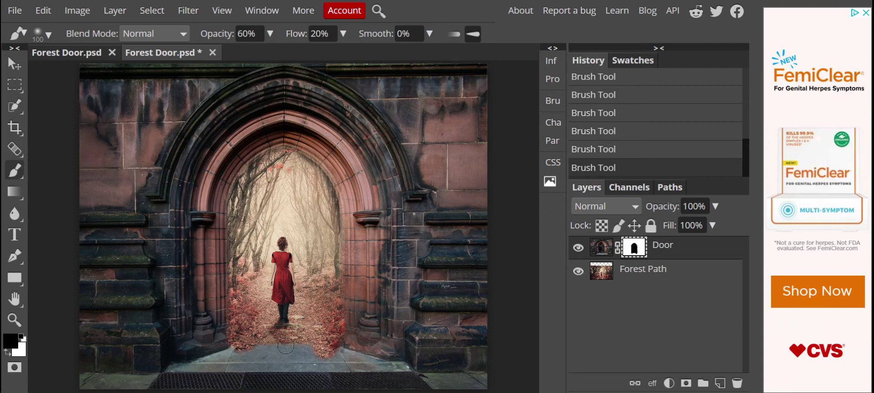
Step: Enlarge the brush to 400 px and paint black on the Door mask across the doorstep and foreground to blend in the forest floor
{"action": "key", "text": "bracketright"}
{"action": "key", "text": "bracketright"}
{"action": "key", "text": "bracketright"}
{"action": "key", "text": "bracketright"}
{"action": "key", "text": "bracketright"}
{"action": "key", "text": "bracketright"}
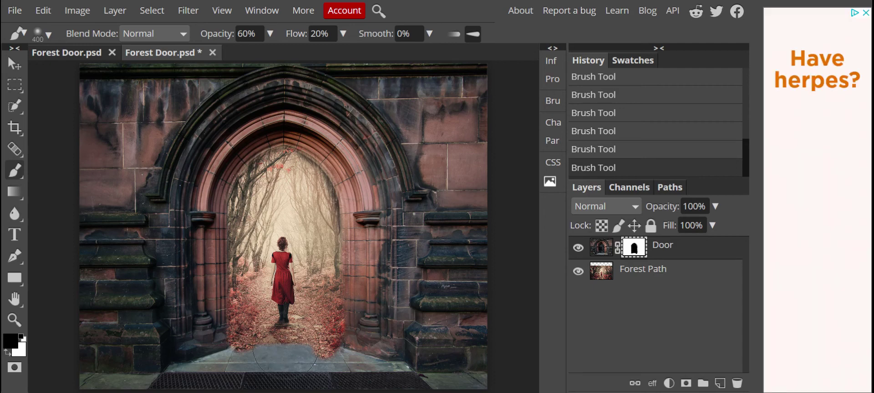
{"action": "mouse_move", "coordinate": [307, 367]}
{"action": "left_mouse_down"}
{"action": "mouse_move", "coordinate": [272, 361]}
{"action": "mouse_move", "coordinate": [289, 346]}
{"action": "mouse_move", "coordinate": [267, 348]}
{"action": "mouse_move", "coordinate": [247, 362]}
{"action": "mouse_move", "coordinate": [293, 349]}
{"action": "mouse_move", "coordinate": [320, 358]}
{"action": "mouse_move", "coordinate": [337, 372]}
{"action": "left_mouse_up"}
{"action": "mouse_move", "coordinate": [315, 350]}
{"action": "left_mouse_down"}
{"action": "mouse_move", "coordinate": [365, 383]}
{"action": "mouse_move", "coordinate": [340, 367]}
{"action": "mouse_move", "coordinate": [370, 384]}
{"action": "mouse_move", "coordinate": [411, 389]}
{"action": "mouse_move", "coordinate": [381, 381]}
{"action": "mouse_move", "coordinate": [396, 373]}
{"action": "mouse_move", "coordinate": [426, 389]}
{"action": "mouse_move", "coordinate": [497, 390]}
{"action": "left_mouse_up"}
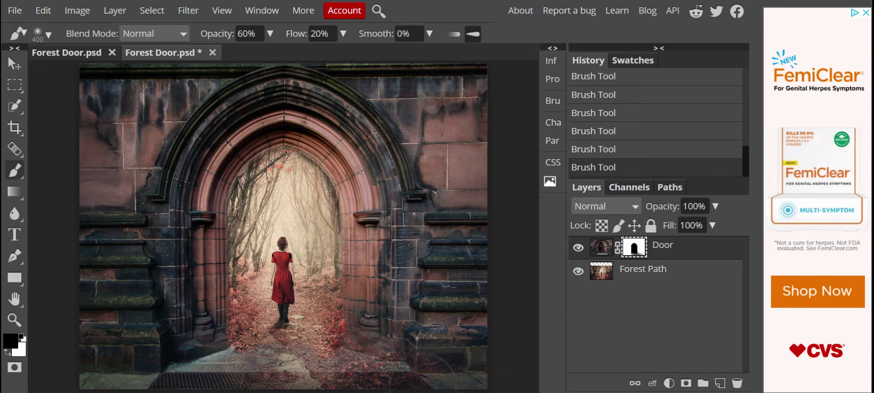
{"action": "left_click_drag", "start_coordinate": [355, 369], "coordinate": [214, 369]}
{"action": "mouse_move", "coordinate": [296, 364]}
{"action": "left_mouse_down"}
{"action": "mouse_move", "coordinate": [203, 381]}
{"action": "mouse_move", "coordinate": [314, 367]}
{"action": "mouse_move", "coordinate": [297, 360]}
{"action": "mouse_move", "coordinate": [214, 387]}
{"action": "mouse_move", "coordinate": [292, 358]}
{"action": "mouse_move", "coordinate": [275, 357]}
{"action": "mouse_move", "coordinate": [226, 379]}
{"action": "mouse_move", "coordinate": [160, 386]}
{"action": "mouse_move", "coordinate": [263, 366]}
{"action": "mouse_move", "coordinate": [166, 386]}
{"action": "mouse_move", "coordinate": [64, 378]}
{"action": "left_mouse_up"}
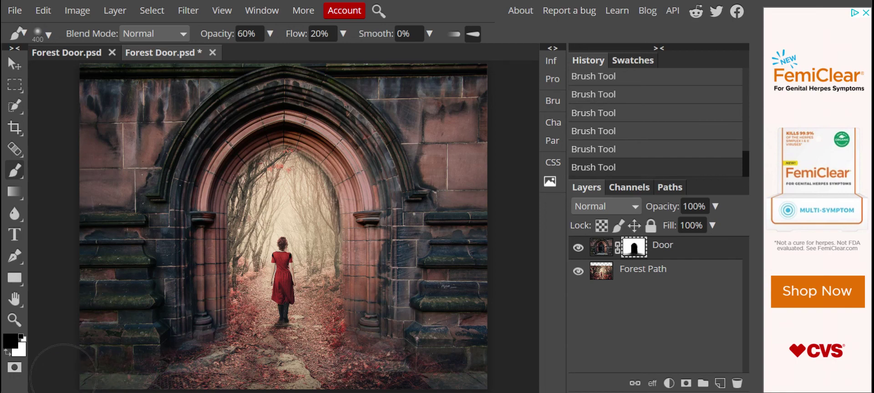
{"action": "mouse_move", "coordinate": [292, 364]}
{"action": "left_mouse_down"}
{"action": "mouse_move", "coordinate": [267, 362]}
{"action": "mouse_move", "coordinate": [232, 380]}
{"action": "mouse_move", "coordinate": [175, 380]}
{"action": "mouse_move", "coordinate": [177, 391]}
{"action": "left_mouse_up"}
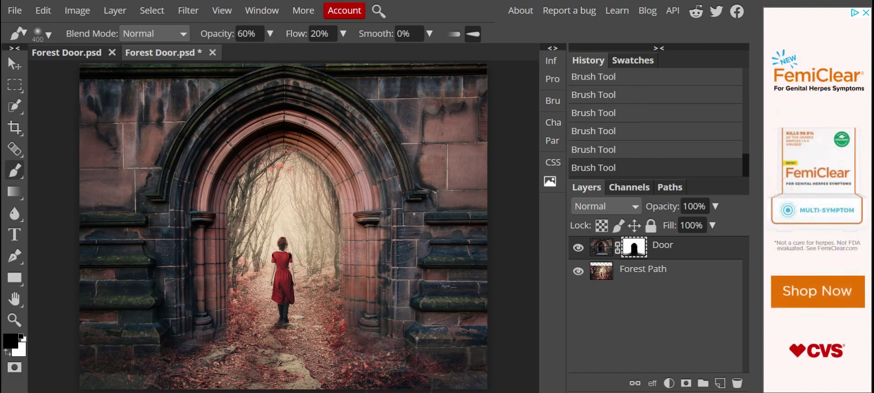
{"action": "left_click_drag", "start_coordinate": [448, 390], "coordinate": [456, 391]}
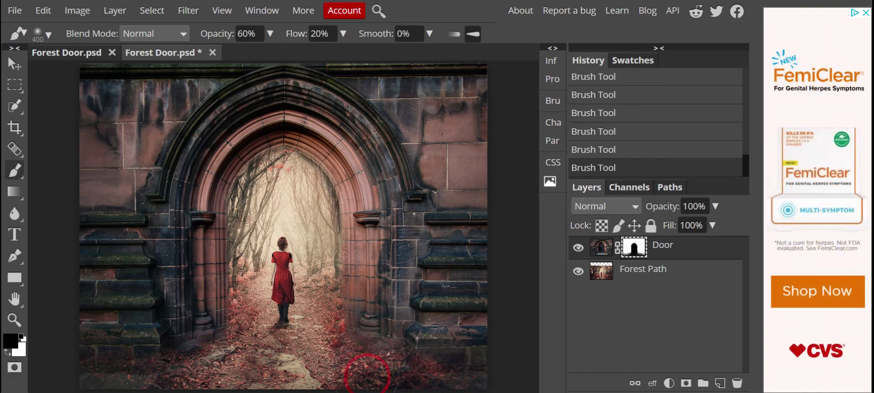
{"action": "left_click_drag", "start_coordinate": [462, 364], "coordinate": [476, 355]}
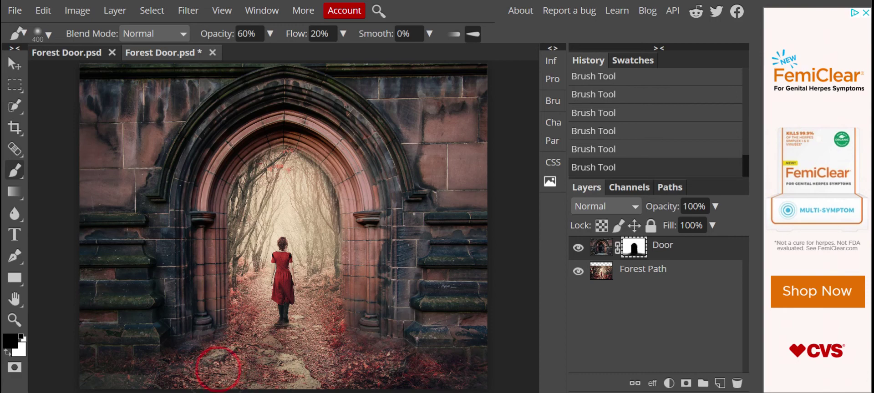